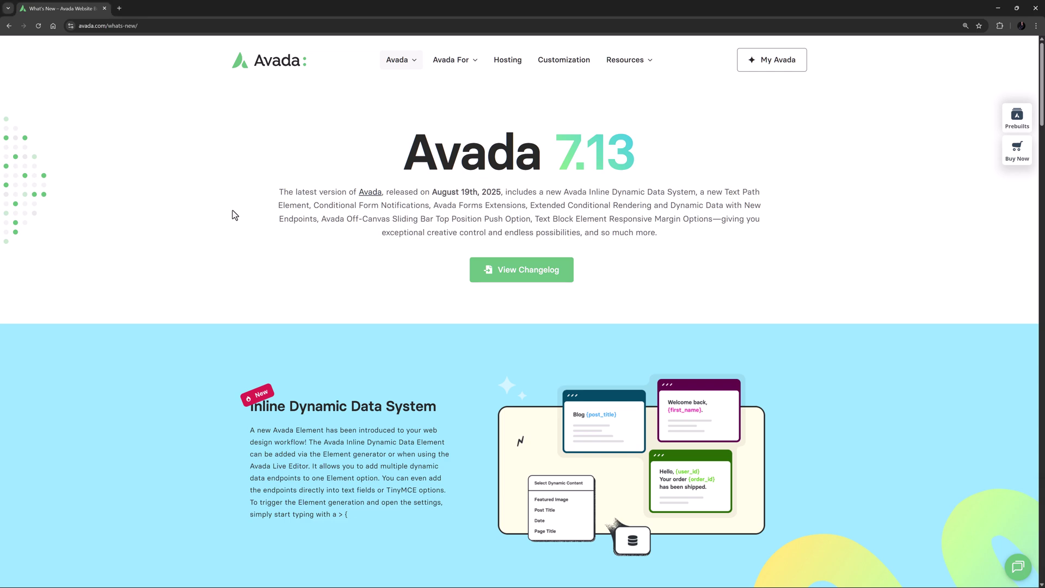
Select the fixed minutes number in the sentence and insert a Dynamic Data placeholder there
scroll(233, 211, down, 9)
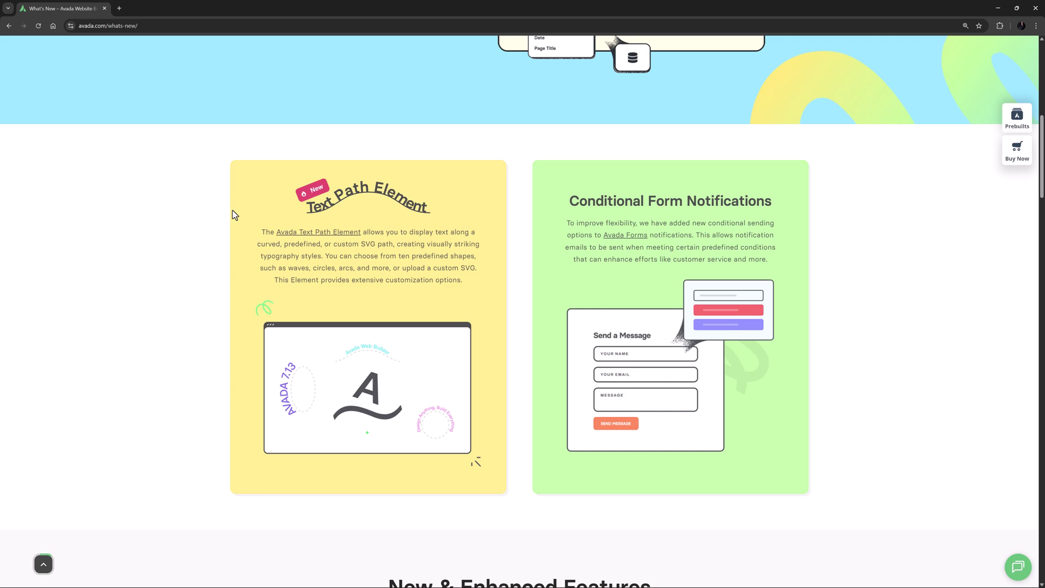
scroll(233, 210, down, 9)
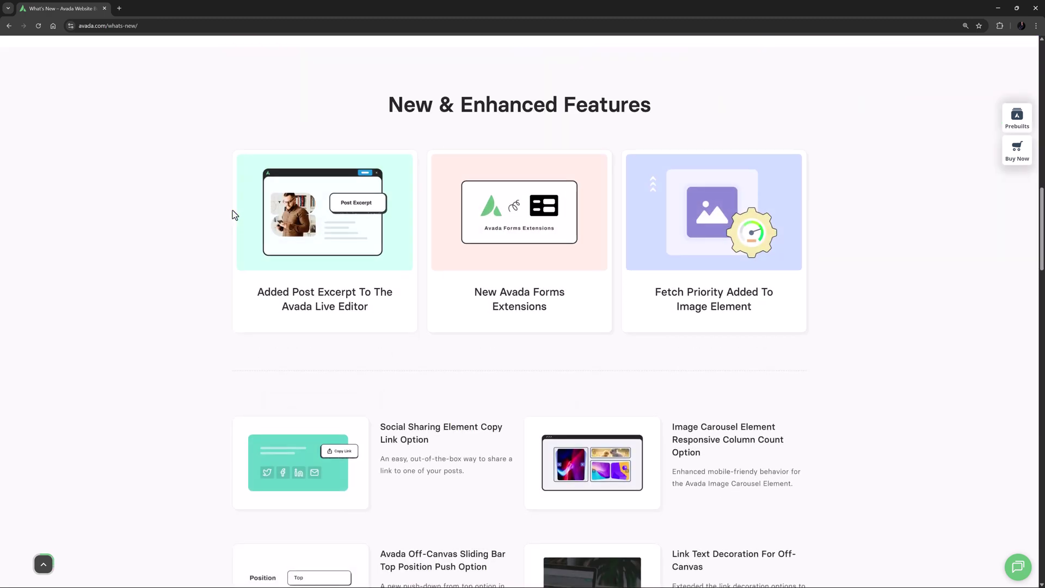
scroll(233, 210, down, 9)
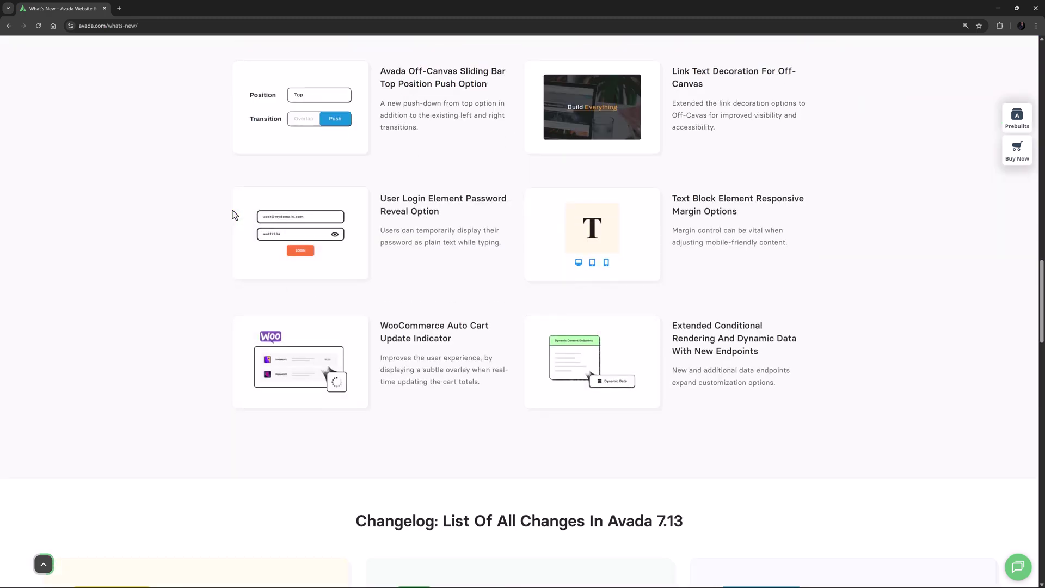
scroll(233, 214, down, 9)
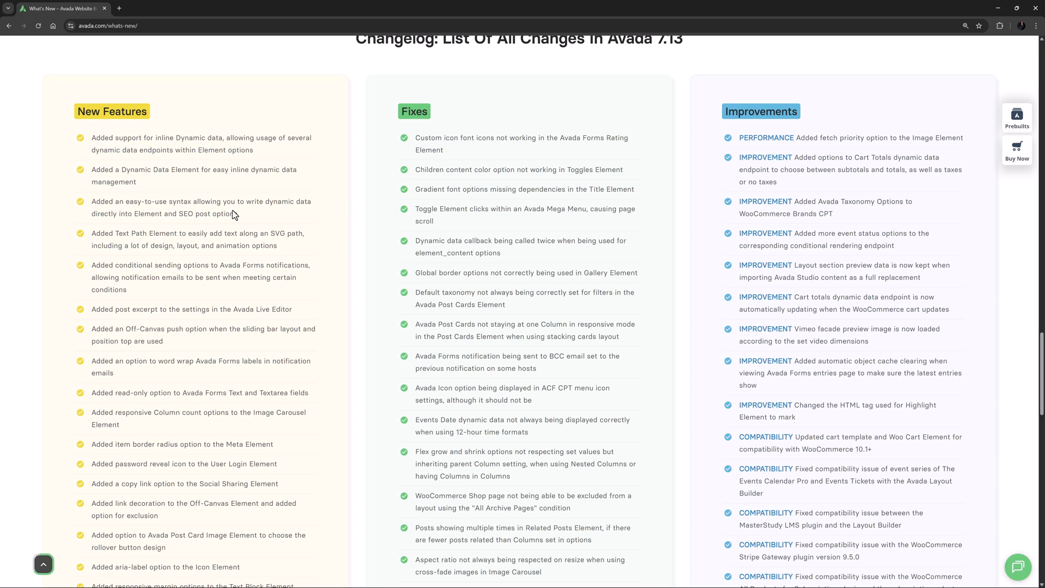
scroll(235, 214, down, 9)
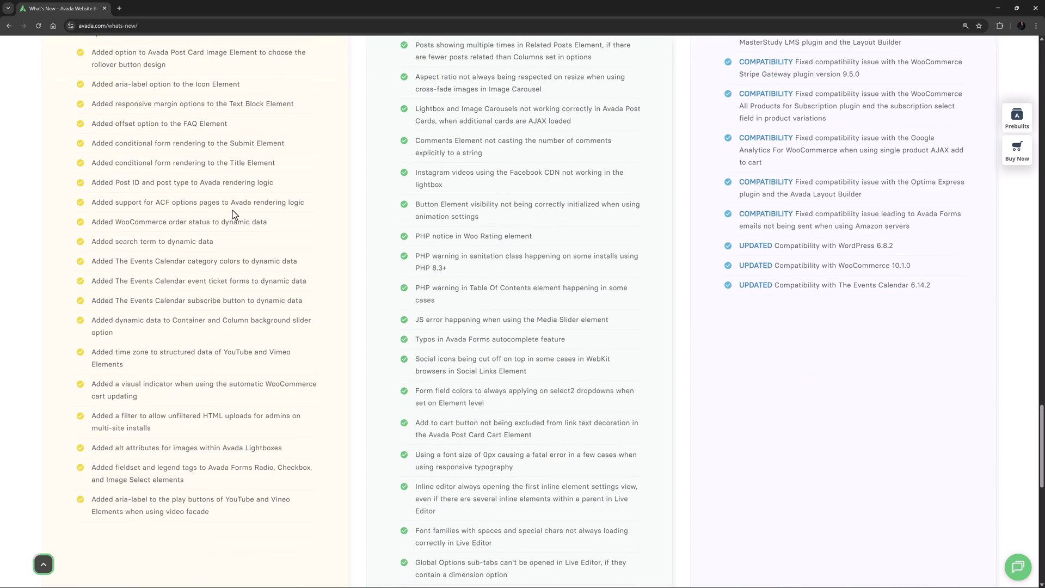
key(Home)
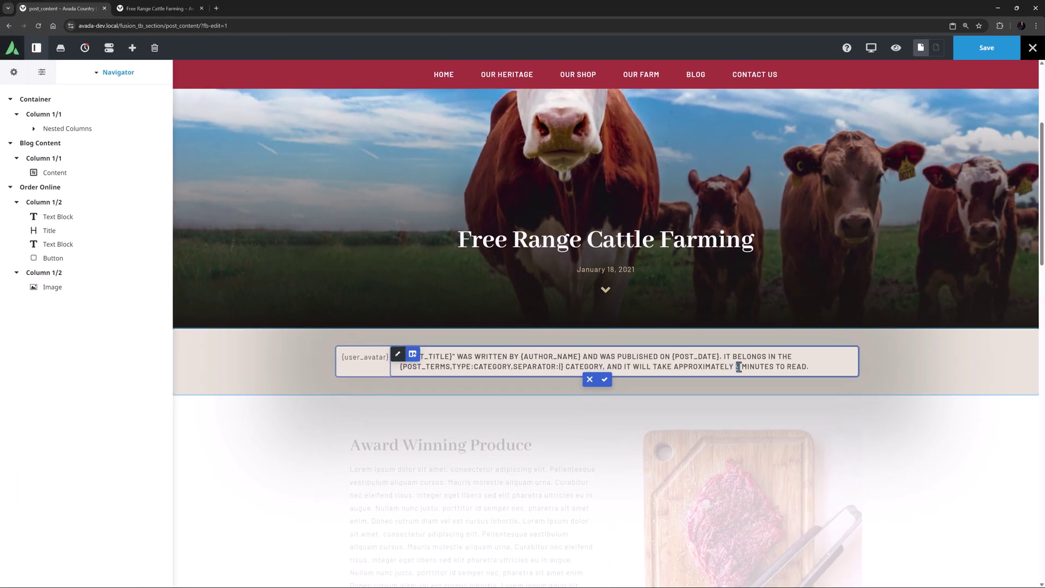
double_click(756, 384)
click(794, 349)
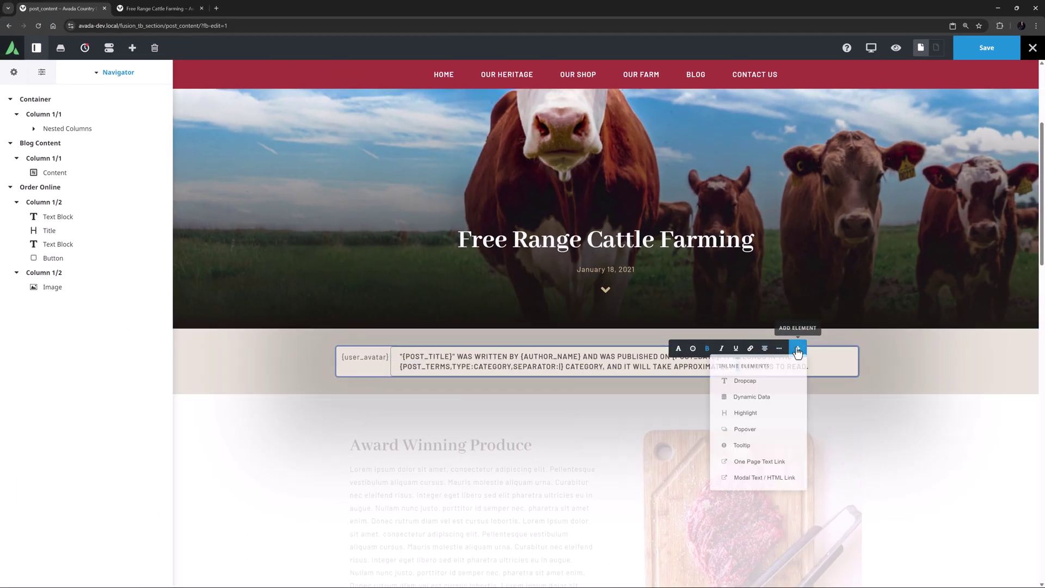
click(750, 401)
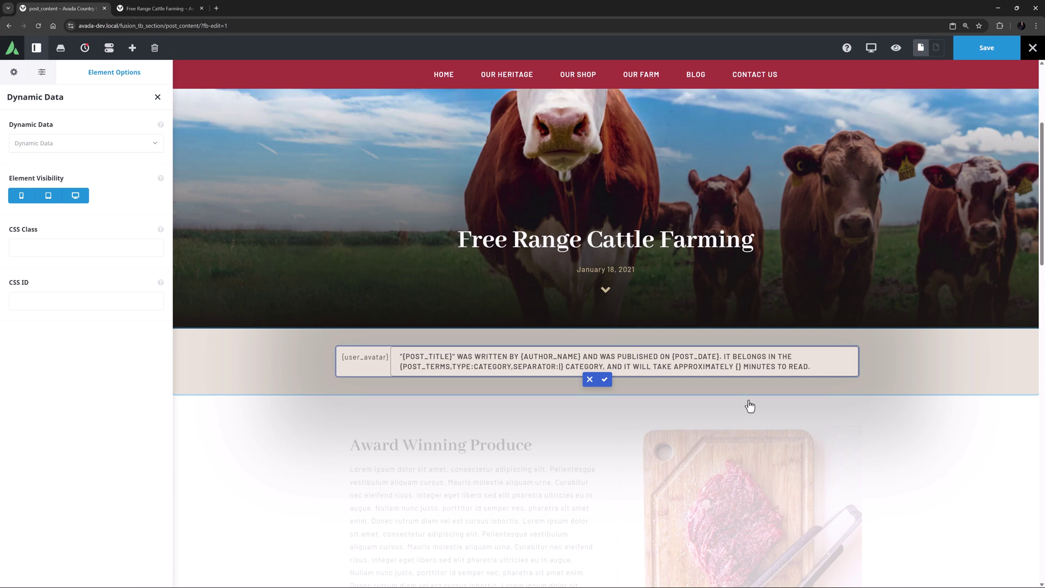
Set the placeholder's data source to Reading Time, so it shows about 1.6 minutes
click(142, 156)
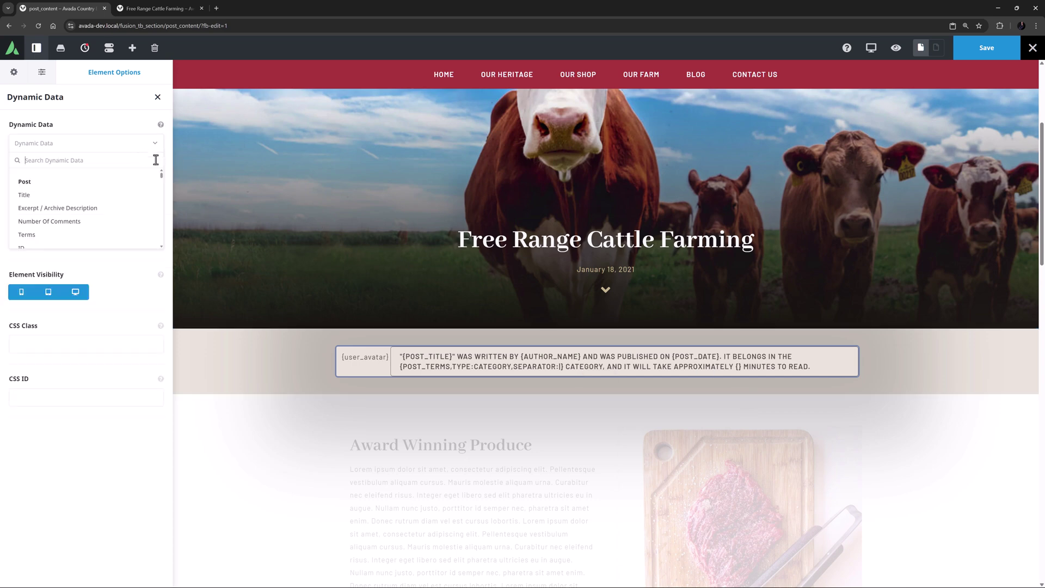
mouse_move(160, 174)
mouse_down()
mouse_move(164, 238)
mouse_move(159, 174)
mouse_up()
text(READ)
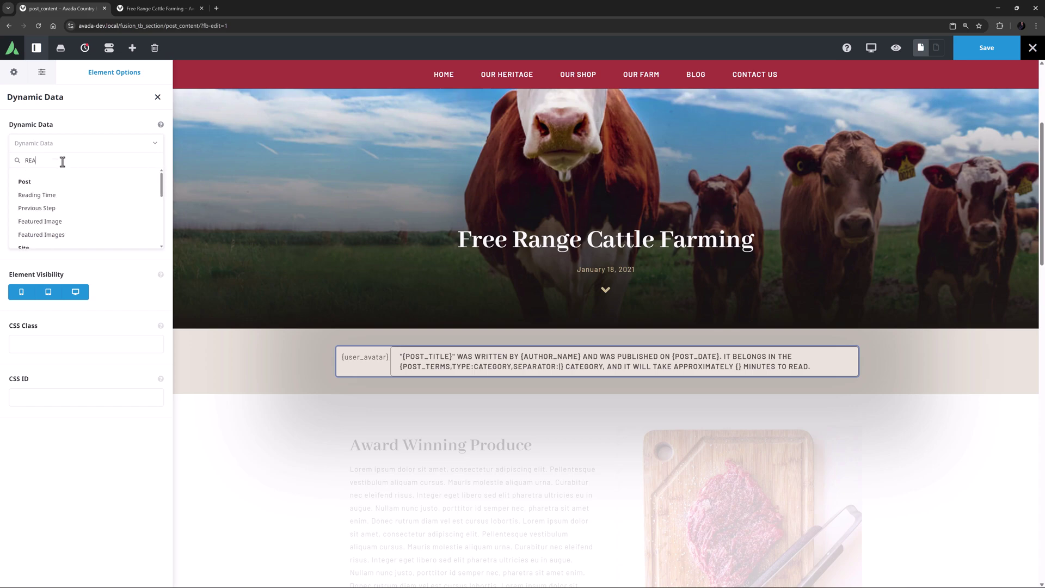
click(44, 195)
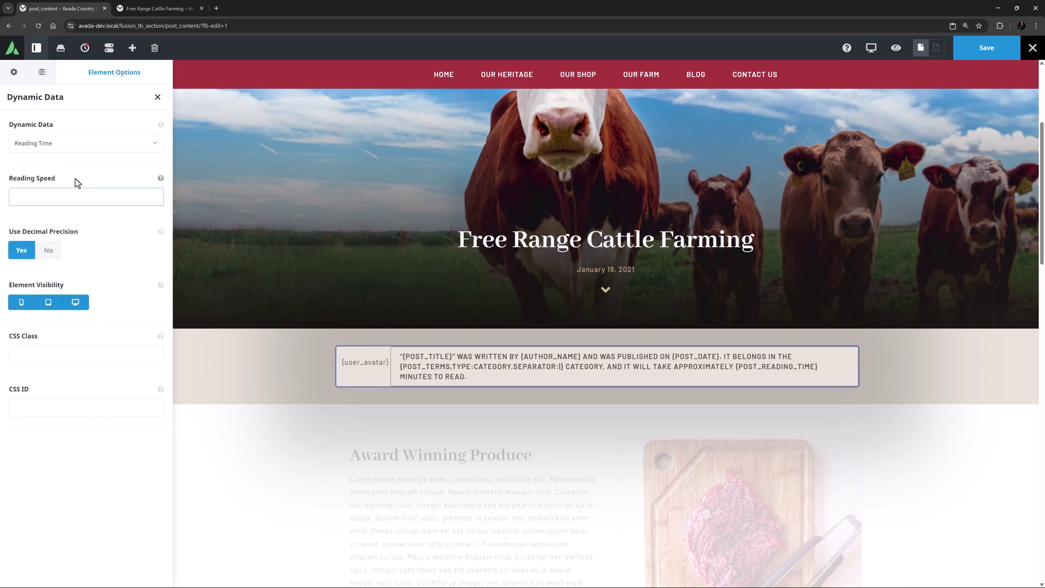
click(169, 4)
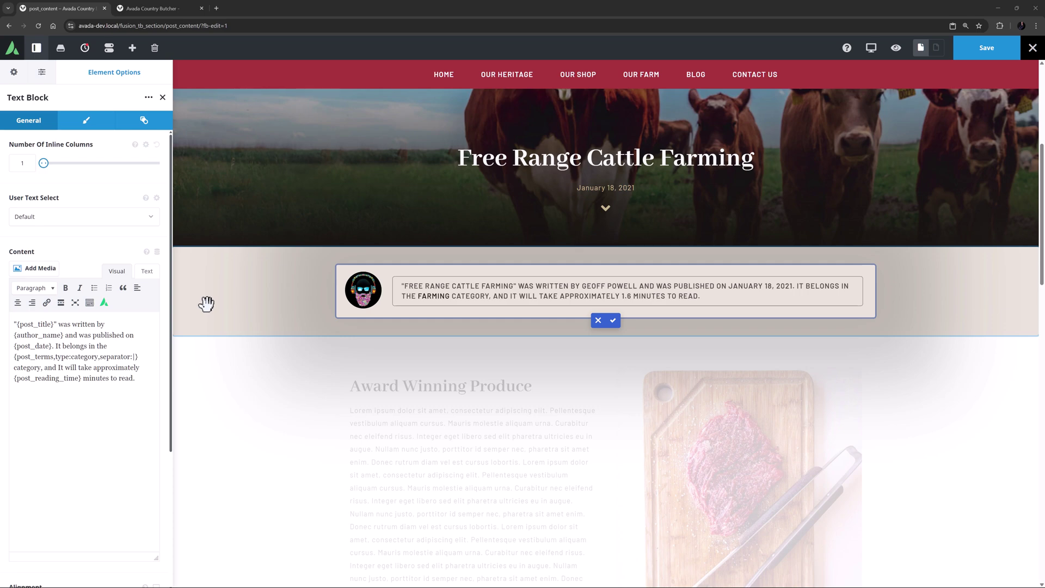
On the Country Butcher page, fill the column's slider with Featured Images, including the main featured image
click(165, 9)
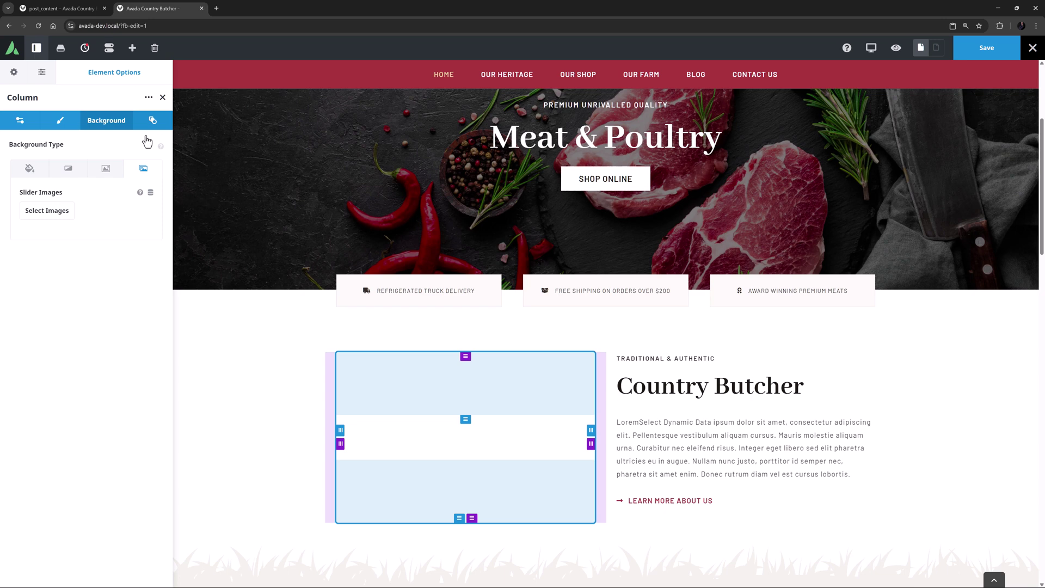
click(150, 193)
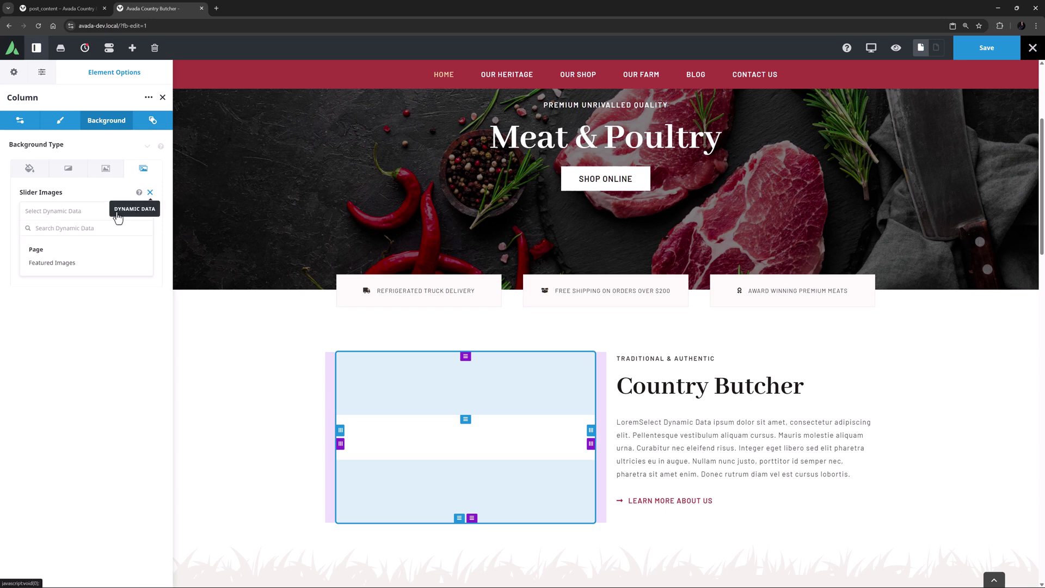
click(61, 263)
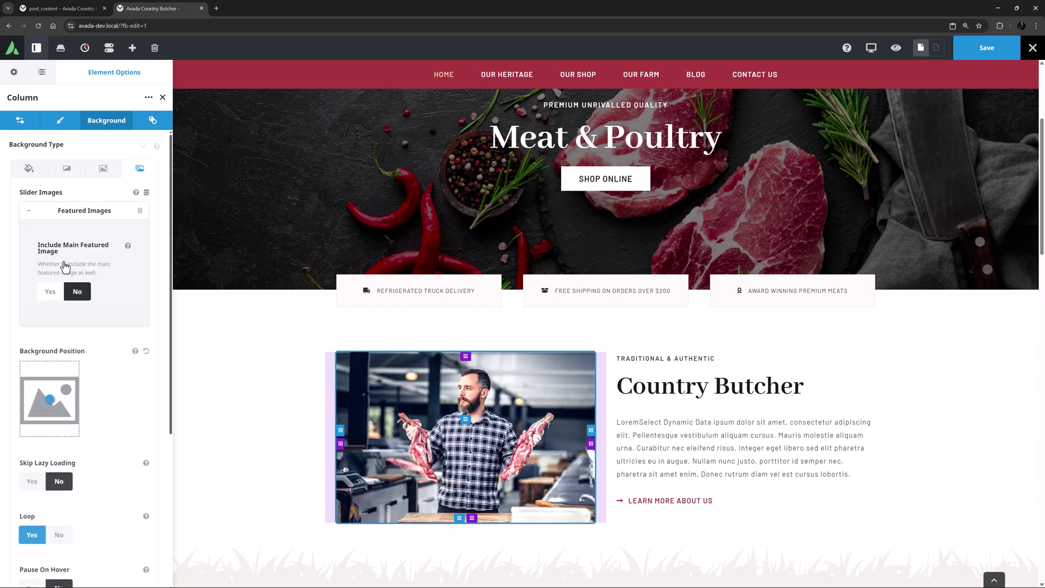
click(51, 293)
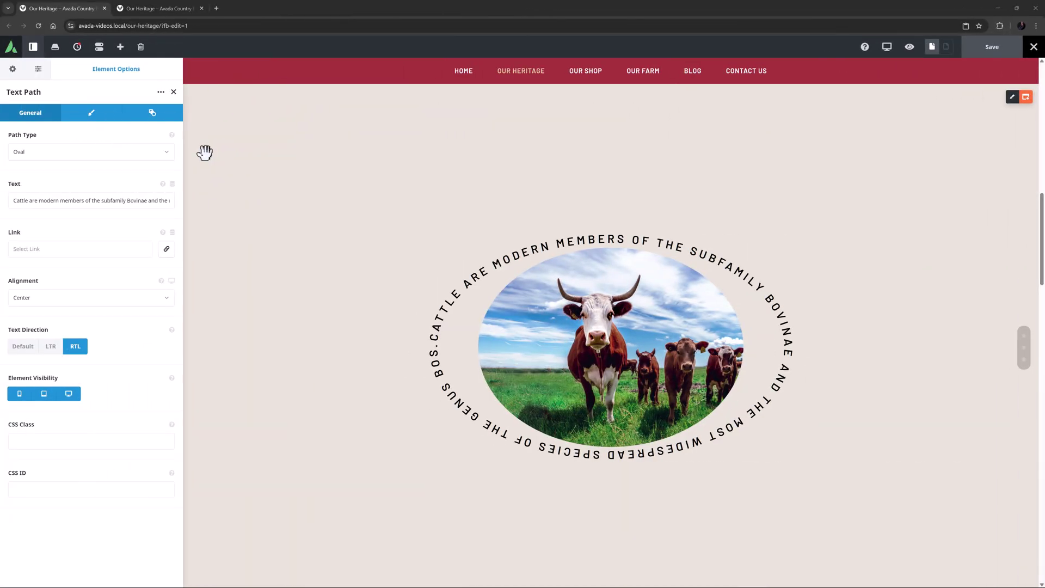
Keep the text path shape as Oval and review the text path's design settings
click(152, 158)
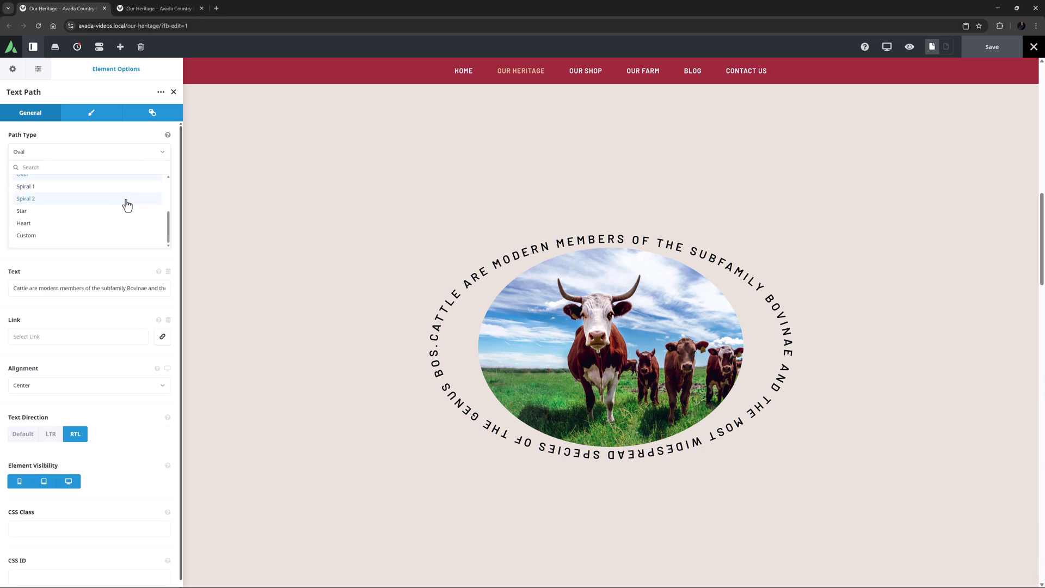
scroll(127, 205, up, 3)
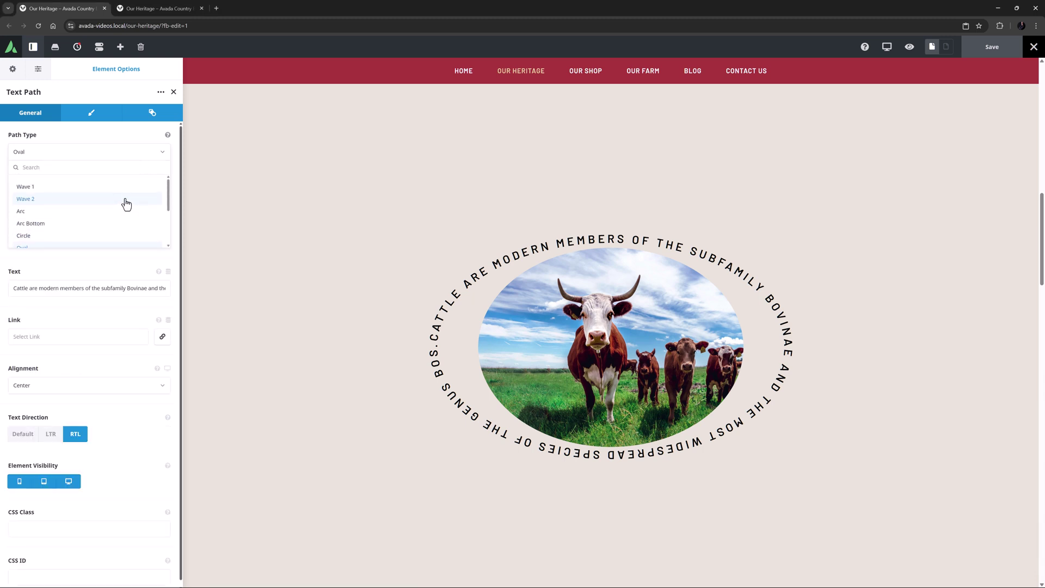
click(137, 157)
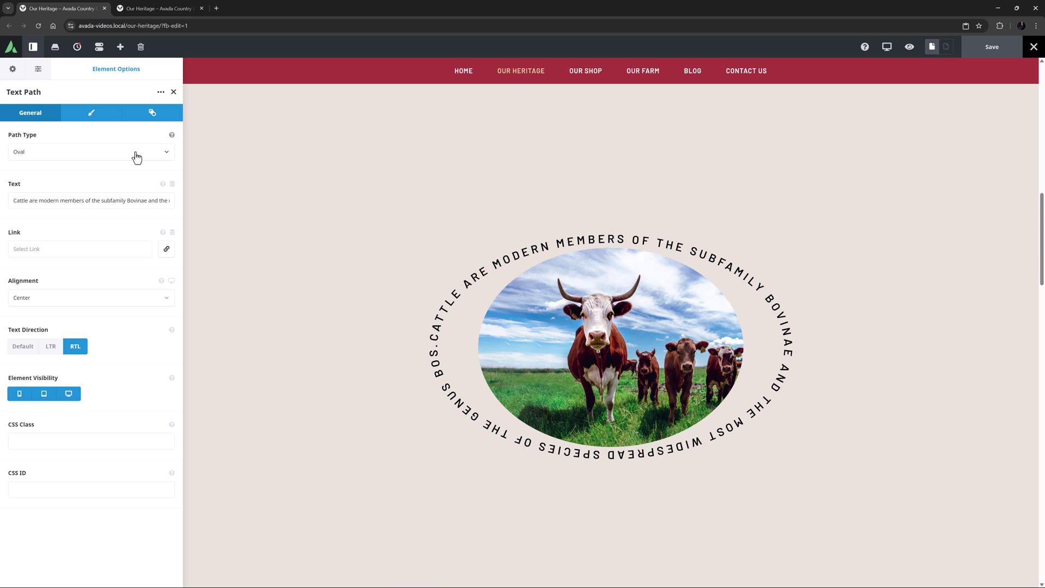
click(91, 113)
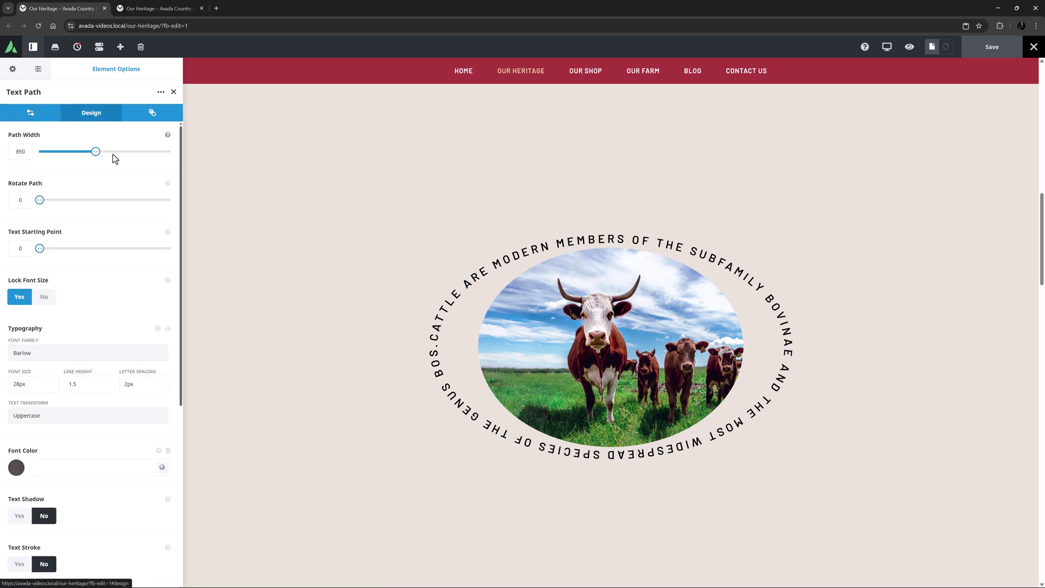
scroll(125, 179, down, 1)
scroll(109, 213, down, 5)
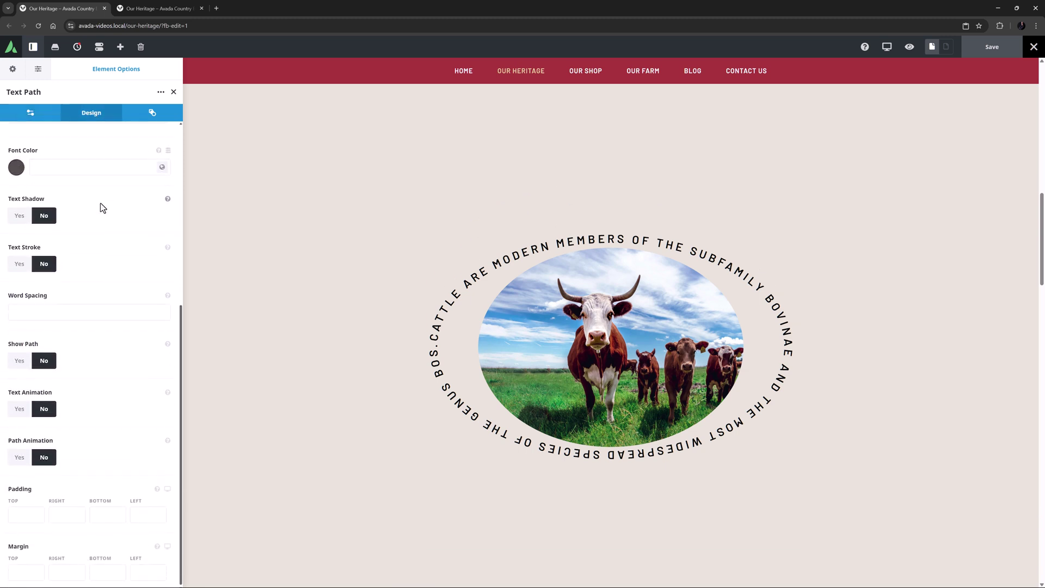
scroll(100, 207, up, 4)
scroll(102, 201, up, 1)
View the published Our Heritage page and scroll down to Recent Posts From The Farm
click(140, 8)
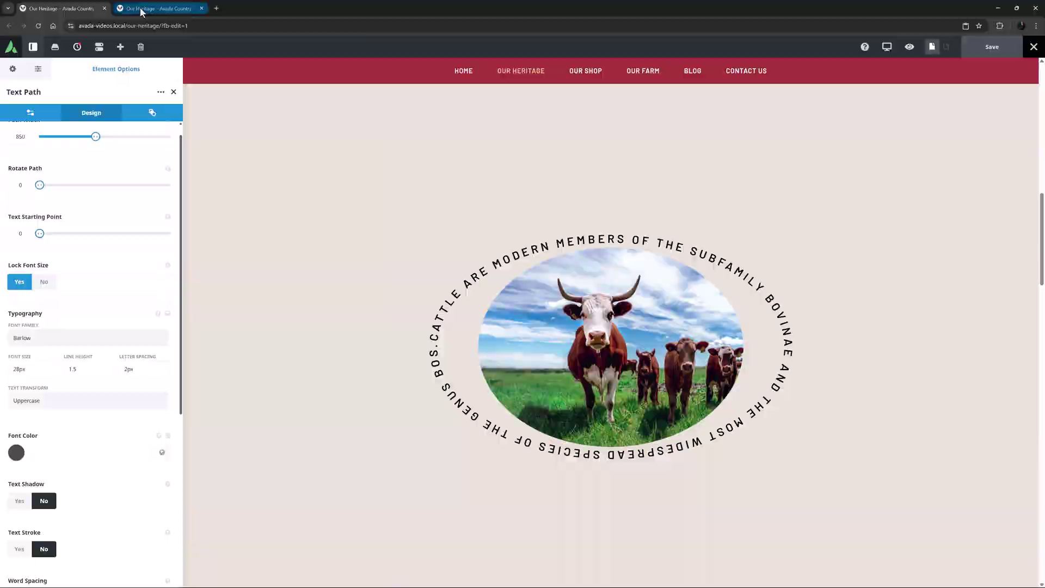
scroll(369, 329, down, 4)
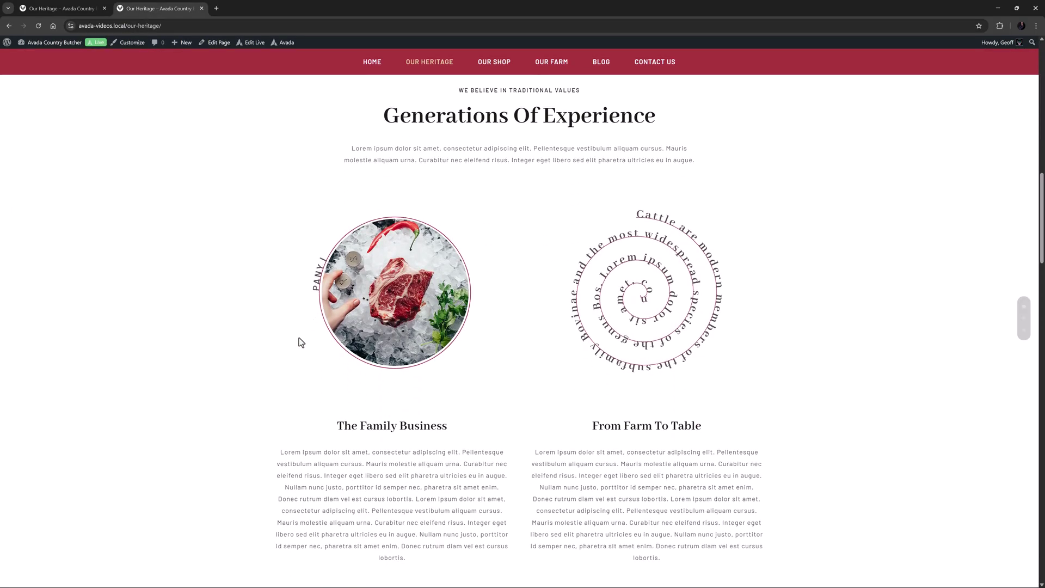
scroll(299, 338, down, 1)
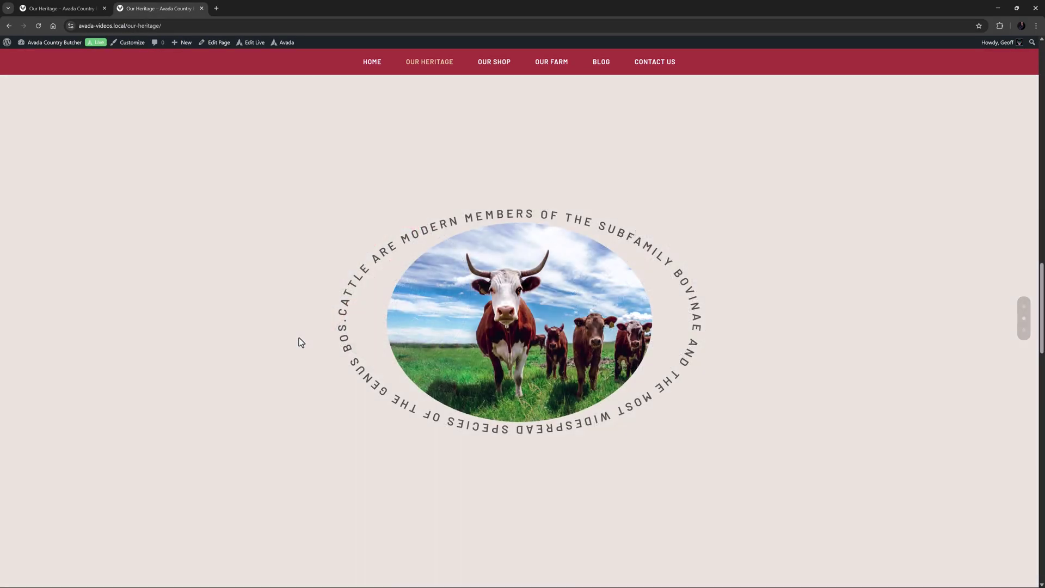
scroll(299, 338, down, 1)
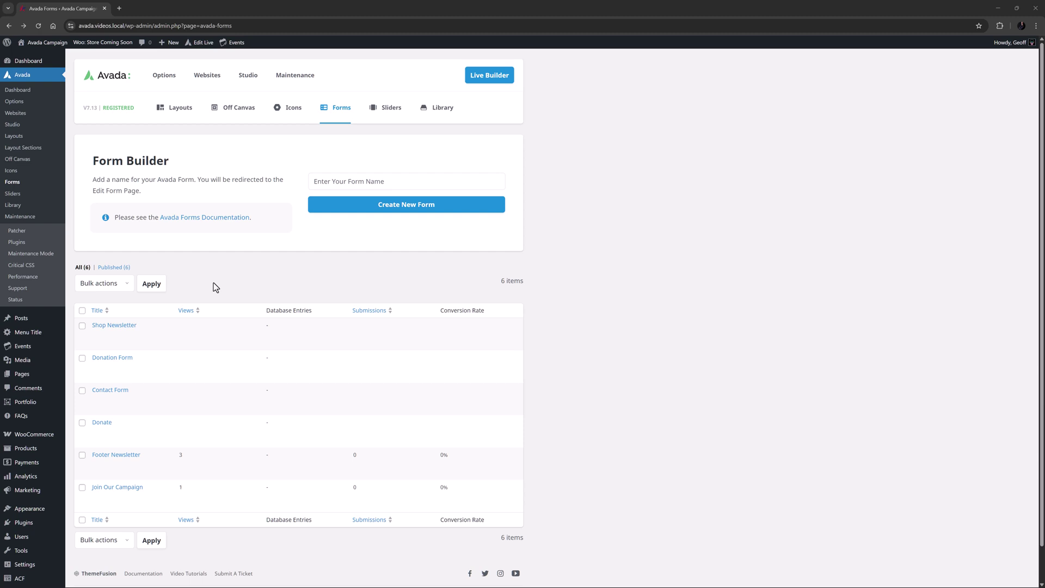
Open the Donation Form and expand its email notification in Form Options > Notifications
click(122, 368)
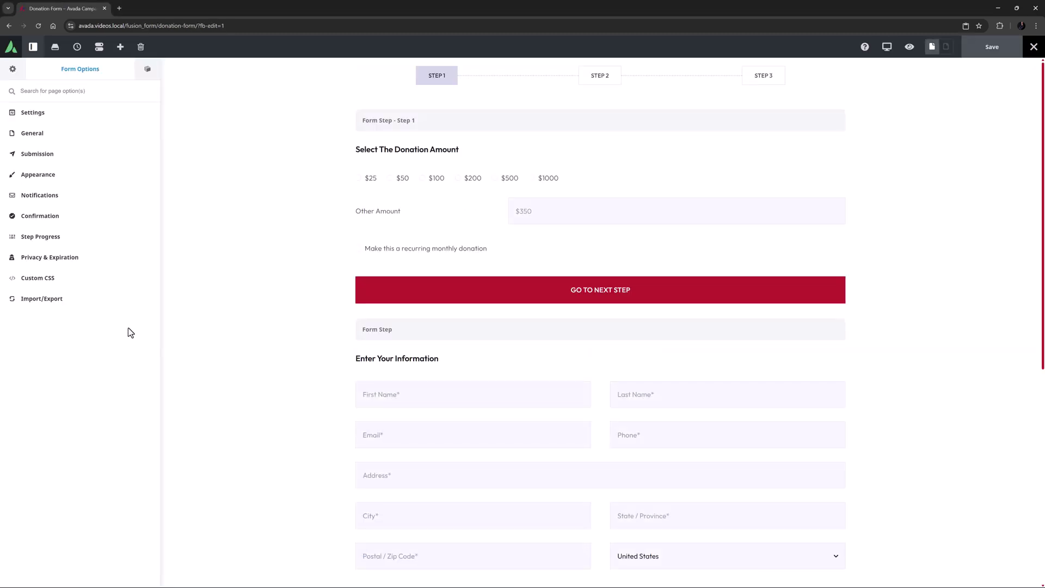
click(82, 195)
click(25, 258)
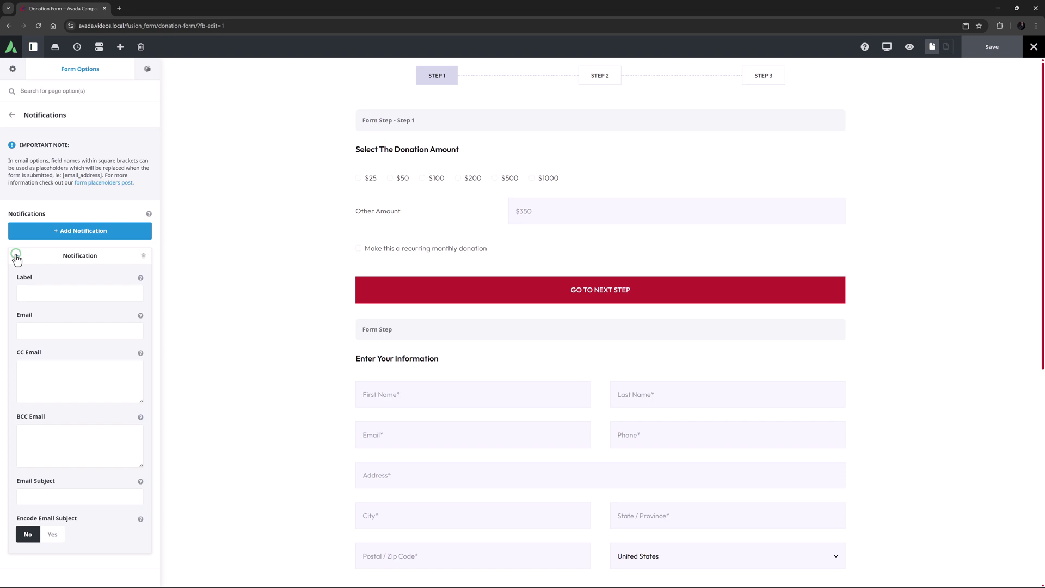
scroll(72, 407, down, 3)
scroll(73, 407, down, 3)
Add a new conditional logic rule to the notification and check the available form fields
click(86, 539)
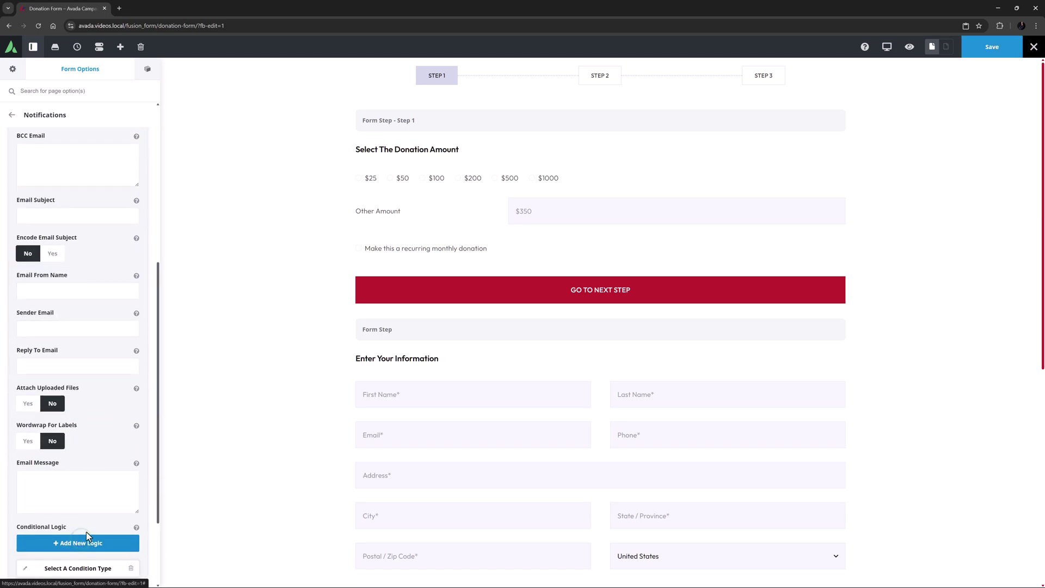
scroll(87, 530, down, 2)
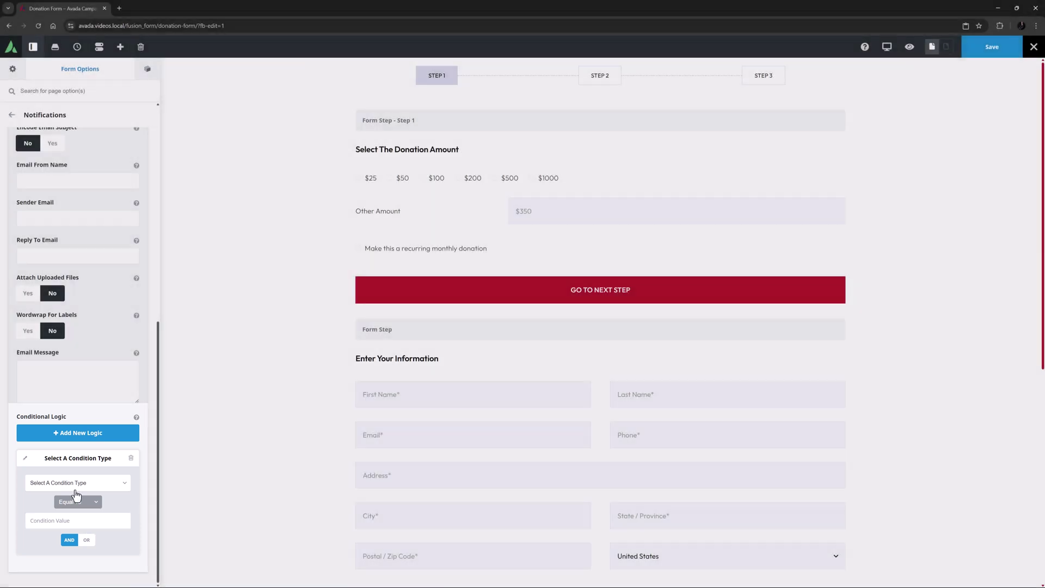
click(77, 483)
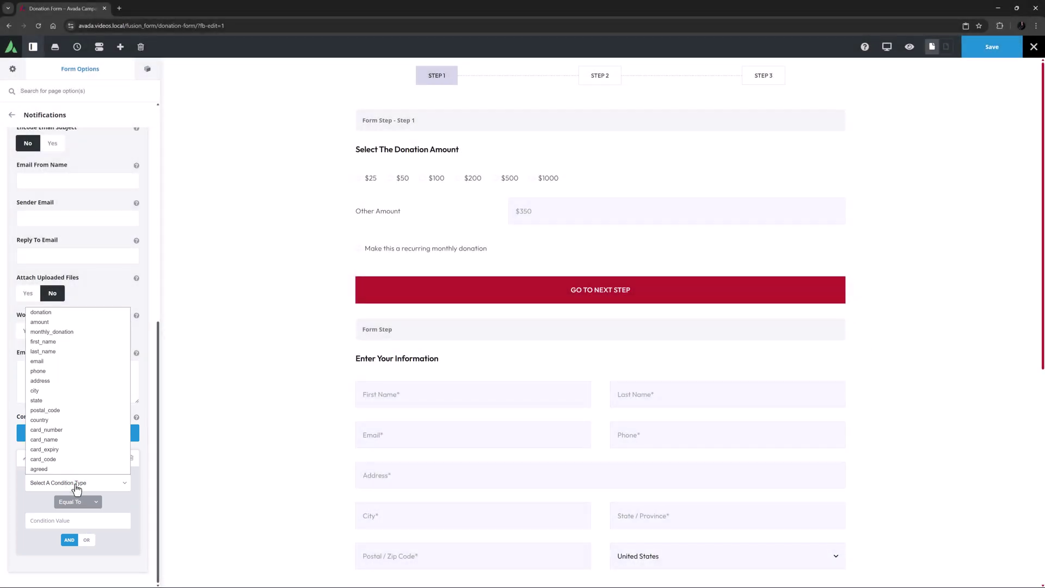
click(77, 487)
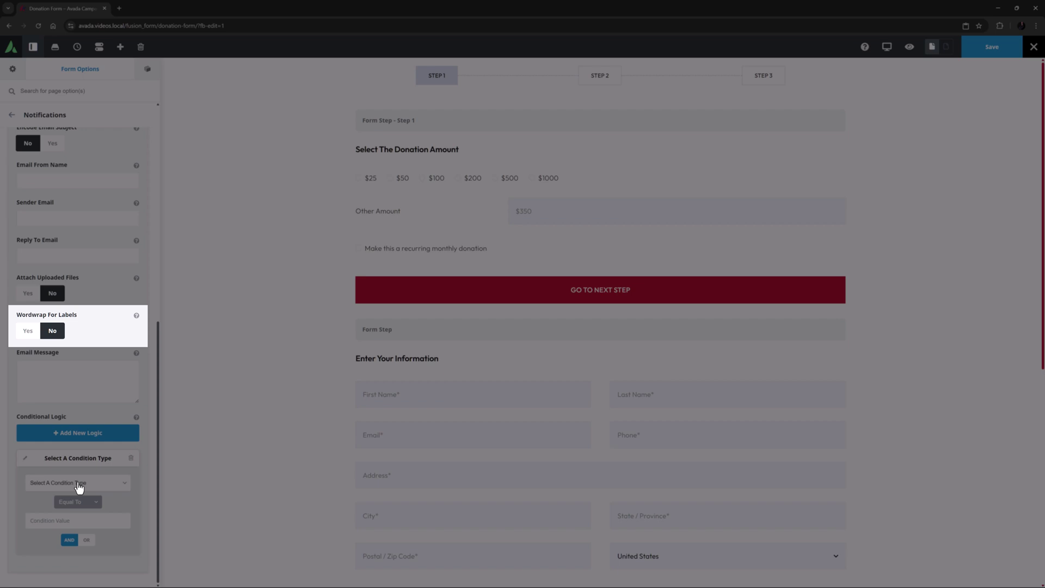
Add and delete a submit-button conditional logic rule, then view the Card Number field's options
scroll(425, 474, down, 7)
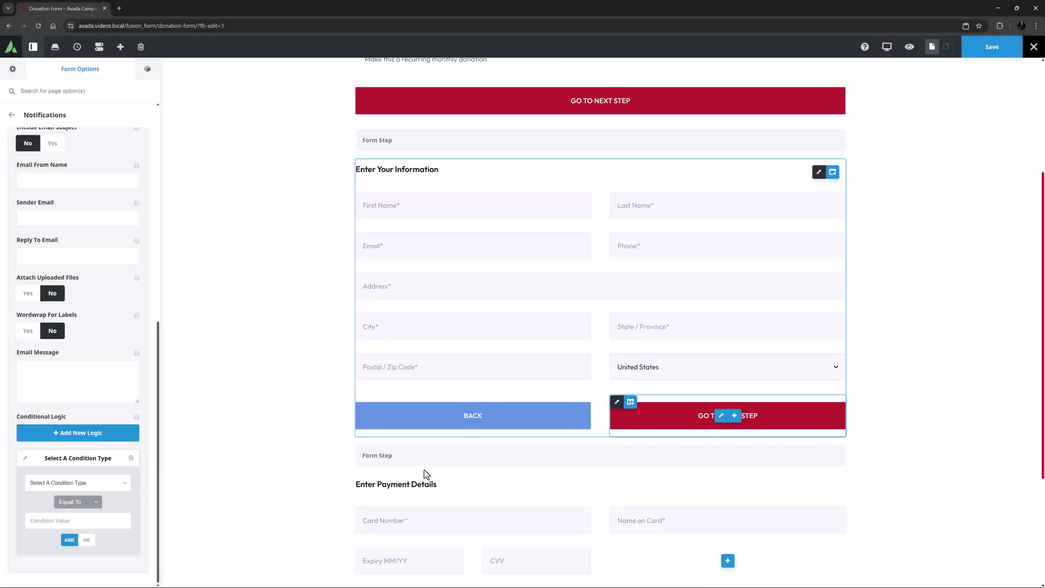
click(593, 460)
click(132, 113)
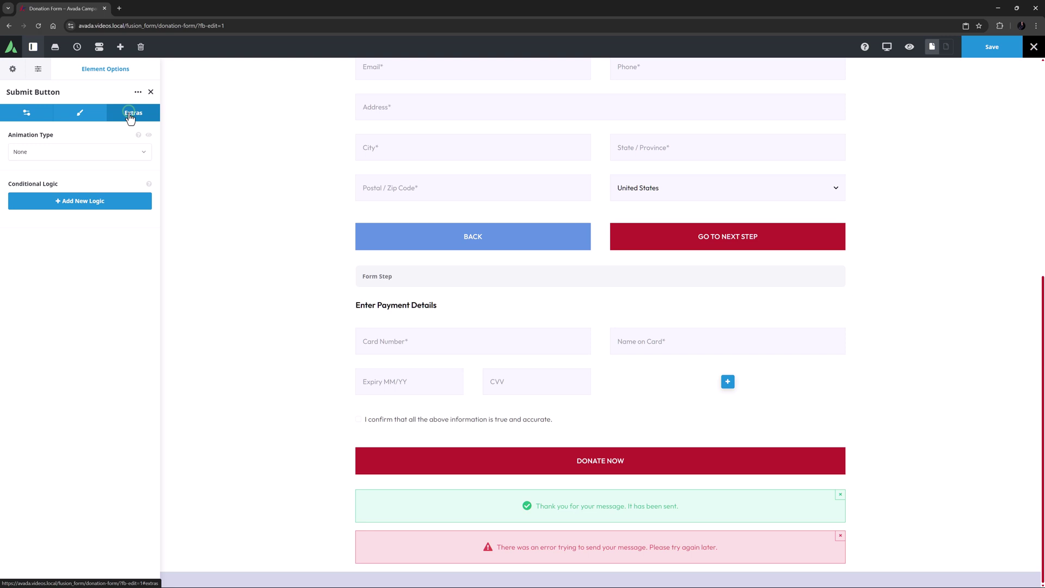
click(96, 201)
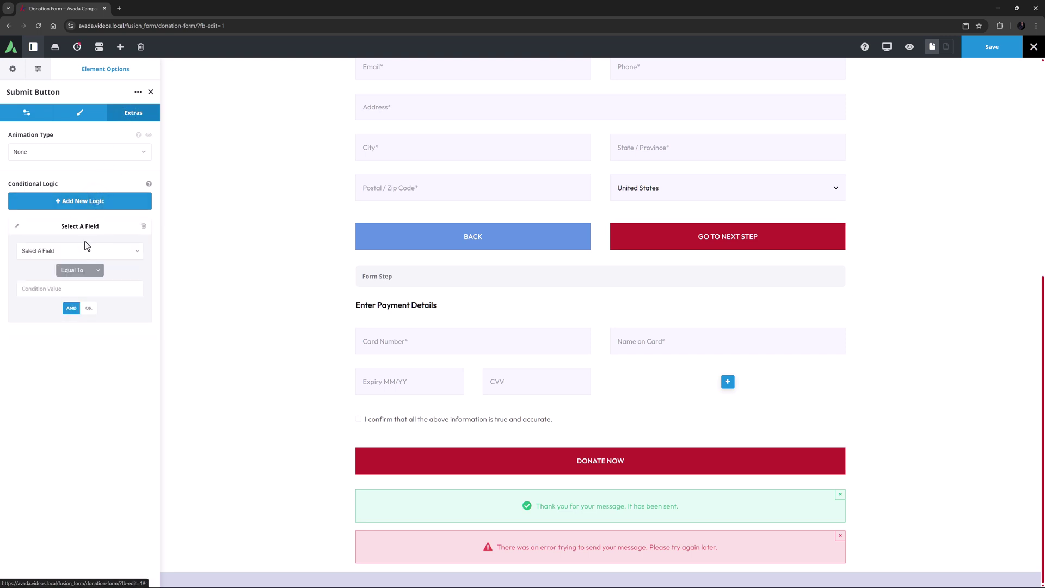
click(84, 249)
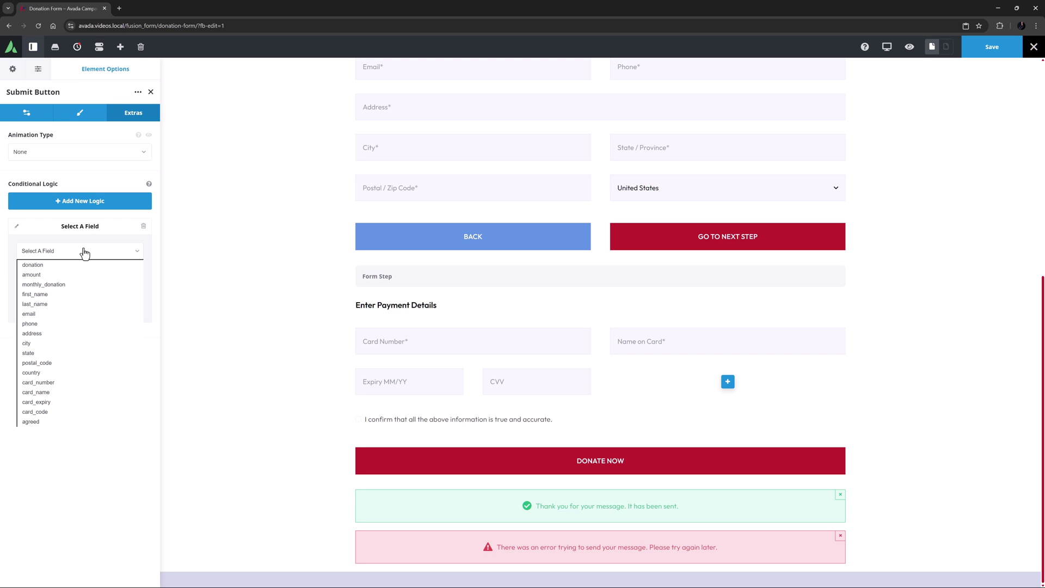
click(142, 227)
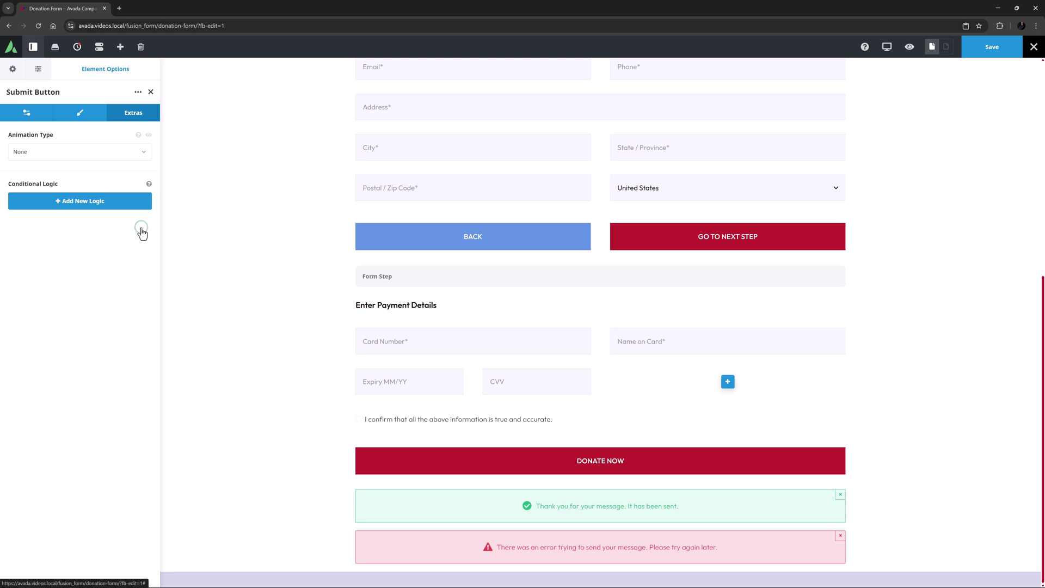
click(466, 342)
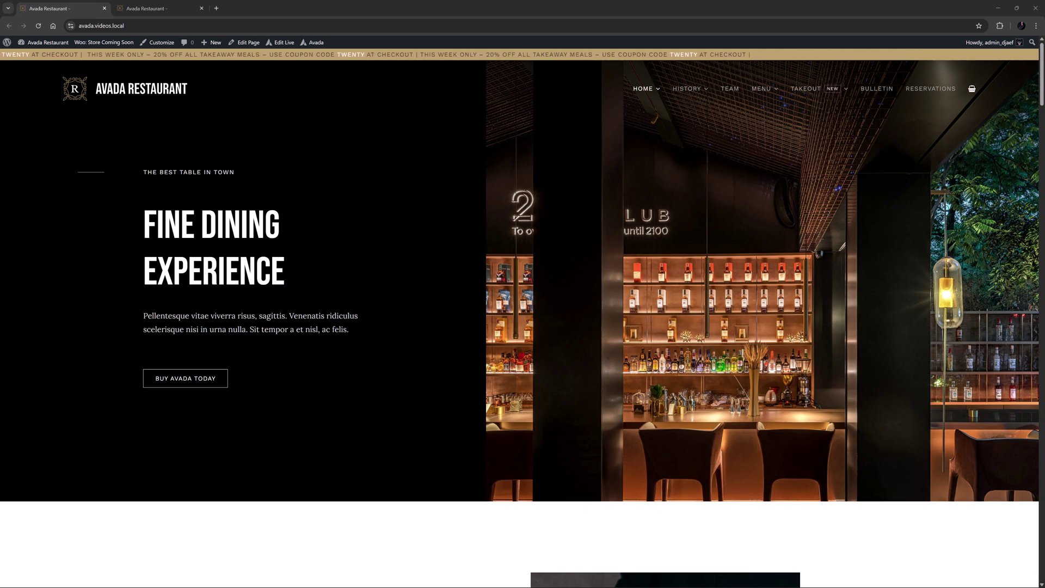
In the restaurant site's builder, list the elements excluded from link decoration under Body Typography
click(179, 8)
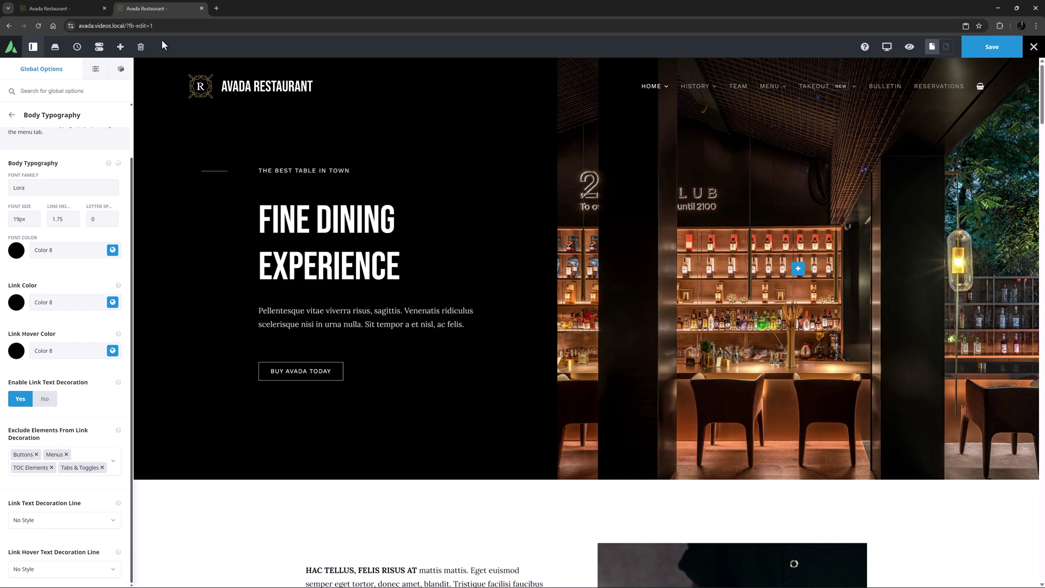
click(90, 460)
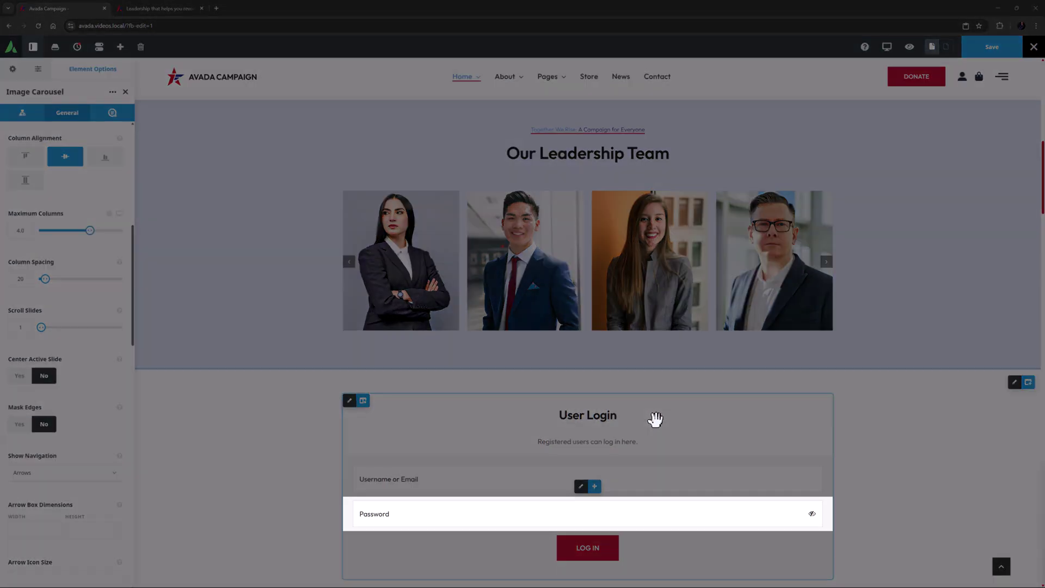
Add a conditional rendering rule to the login form's container and list its condition types
click(1015, 385)
click(118, 114)
click(76, 150)
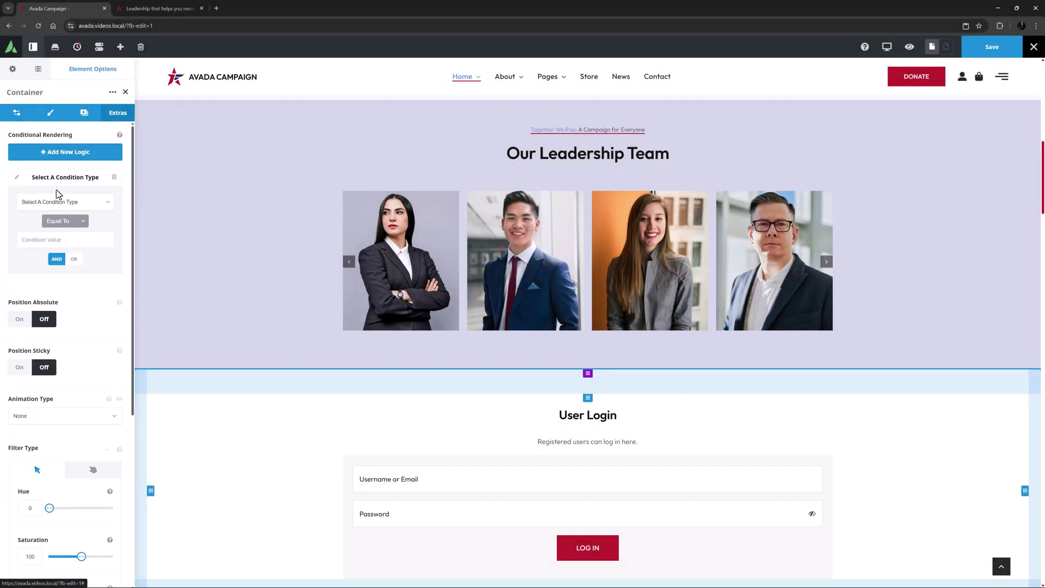
click(57, 200)
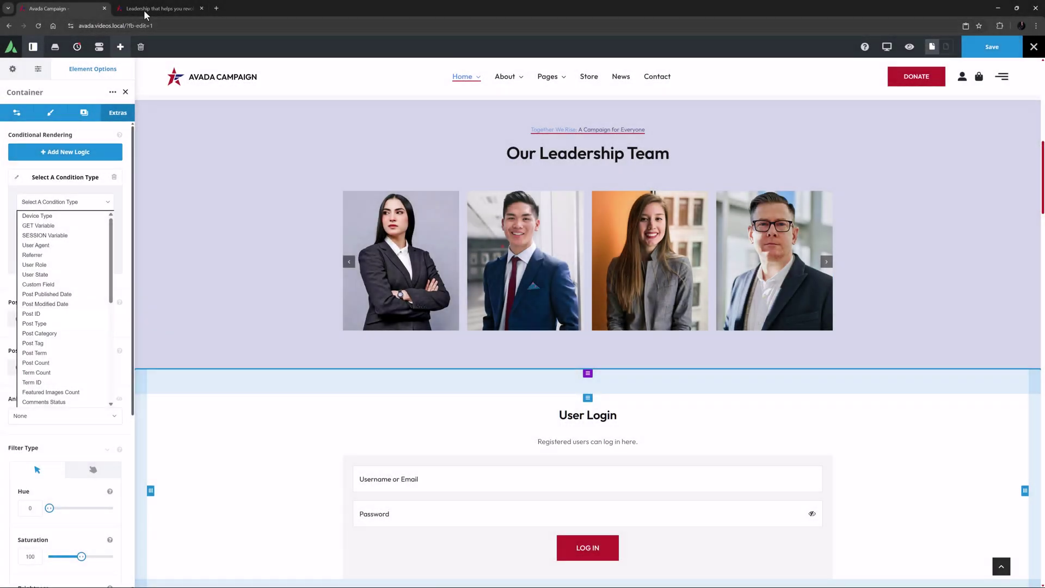
click(143, 8)
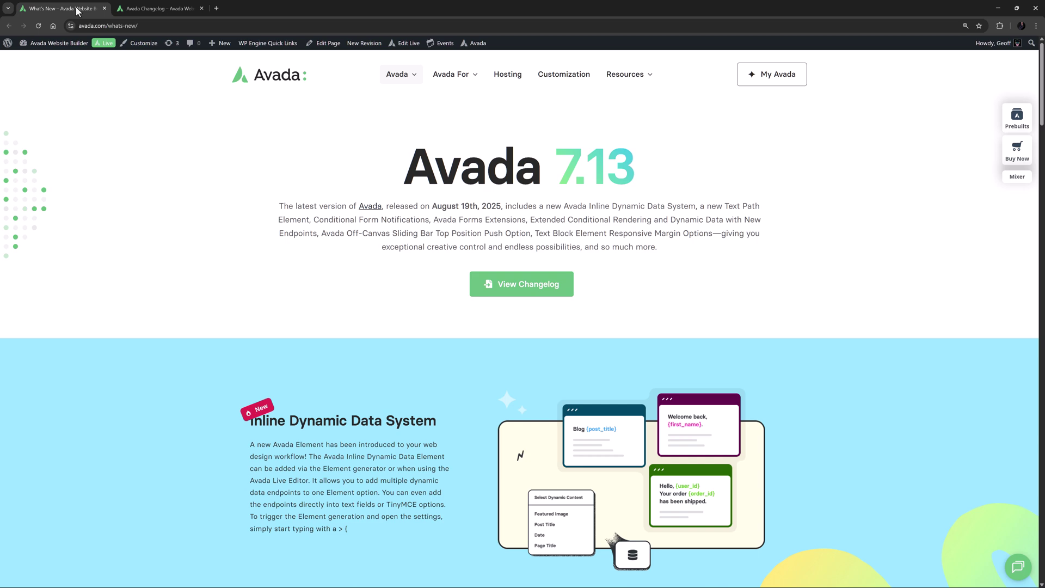
Switch to the Avada Changelog tab listing the Version 7.13 additions
click(147, 8)
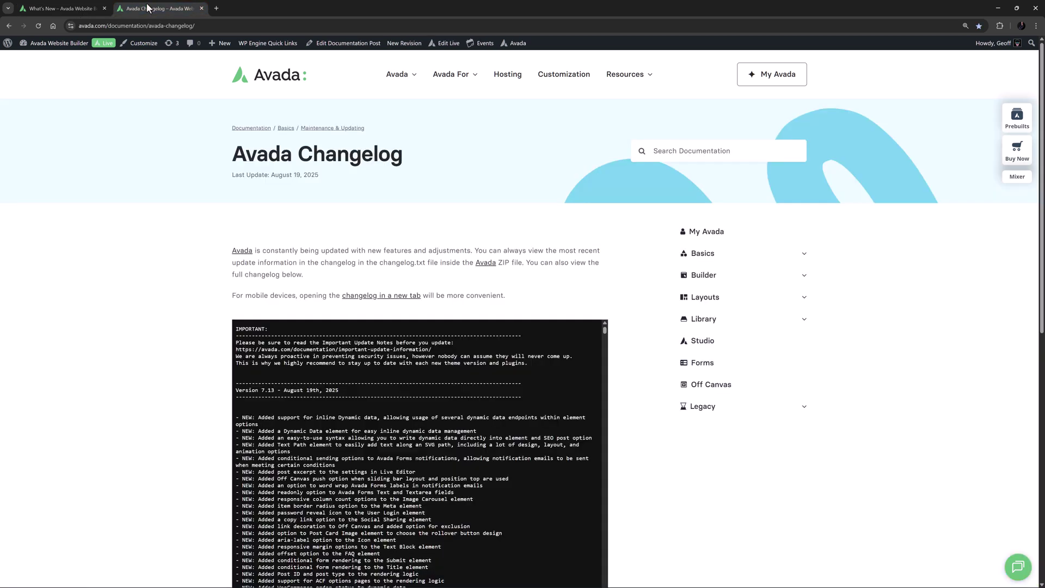